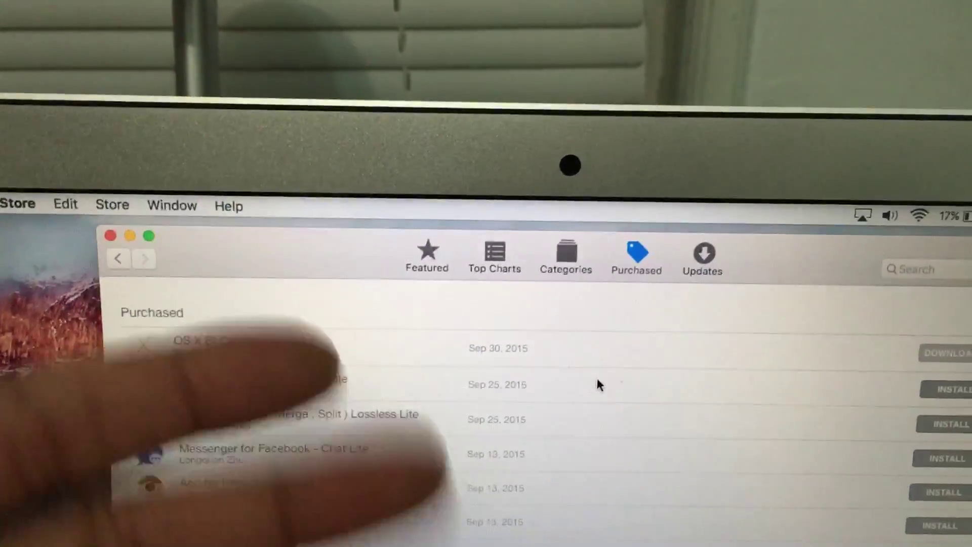
scroll(600, 404, "down", 10)
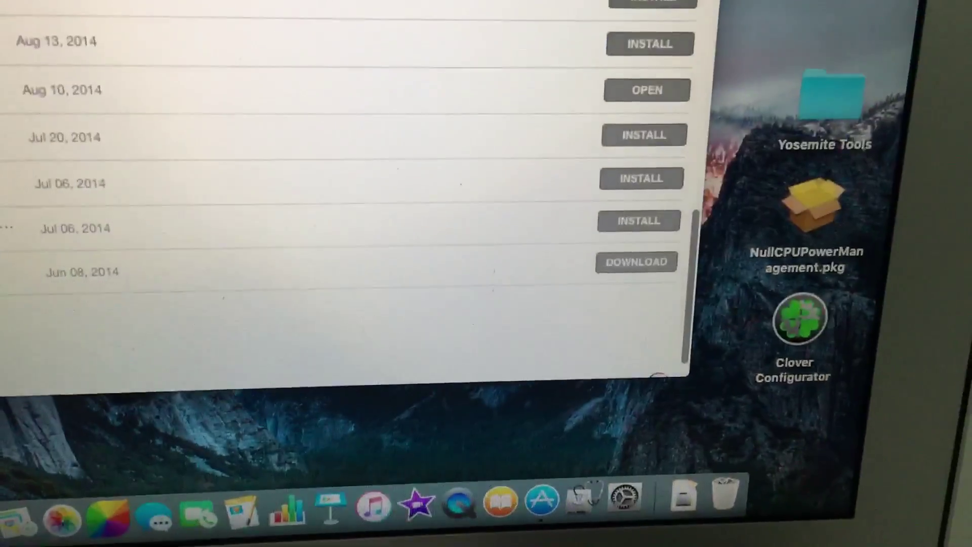
scroll(658, 103, "up", 5)
scroll(658, 103, "up", 3)
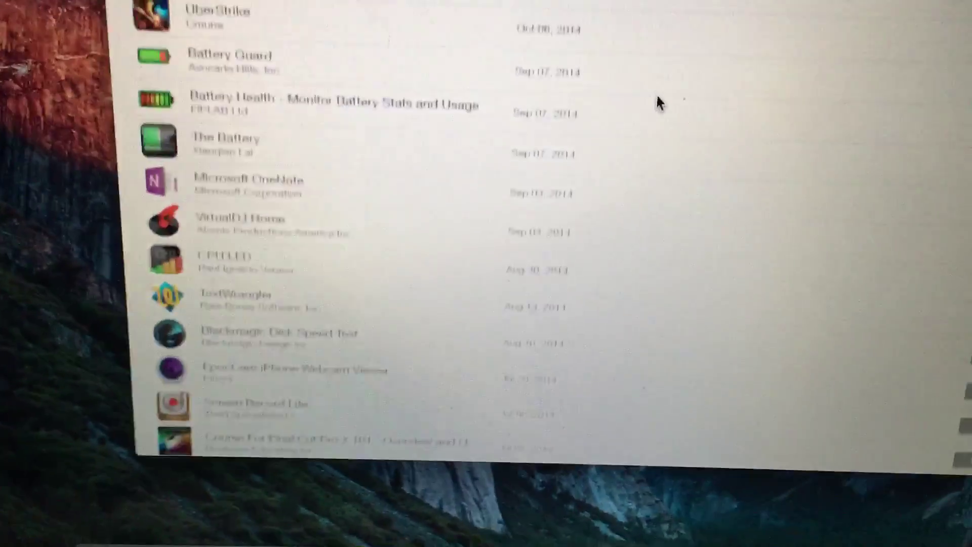
scroll(655, 126, "up", 3)
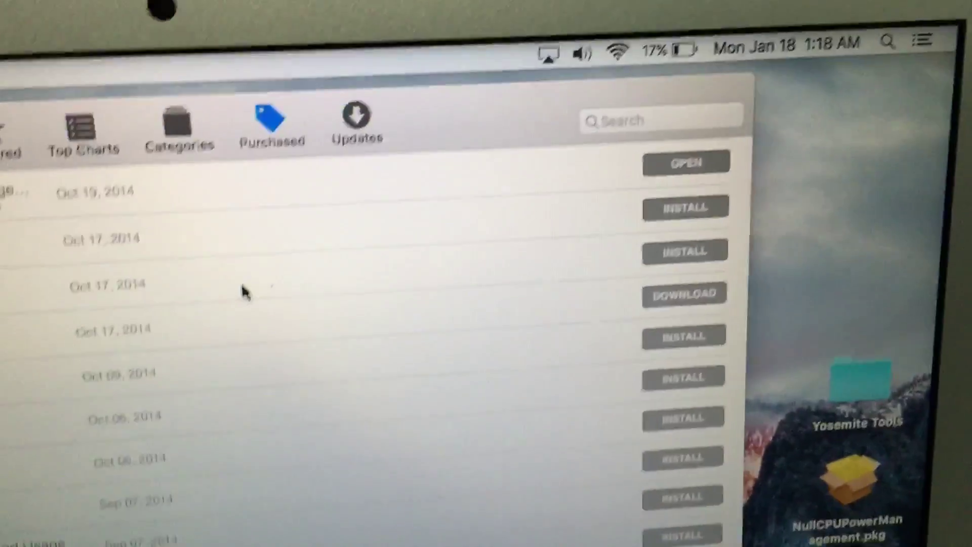
scroll(211, 260, "up", 10)
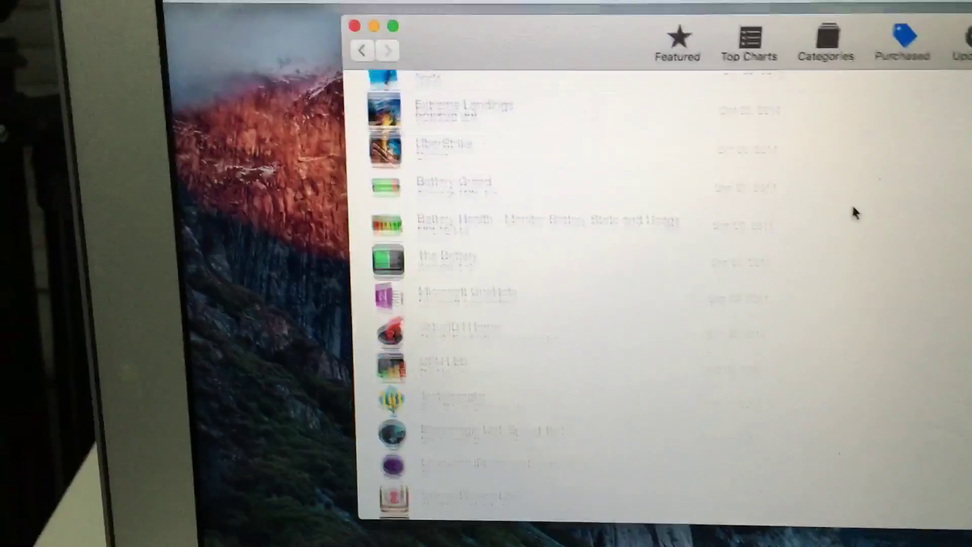
scroll(858, 205, "up", 5)
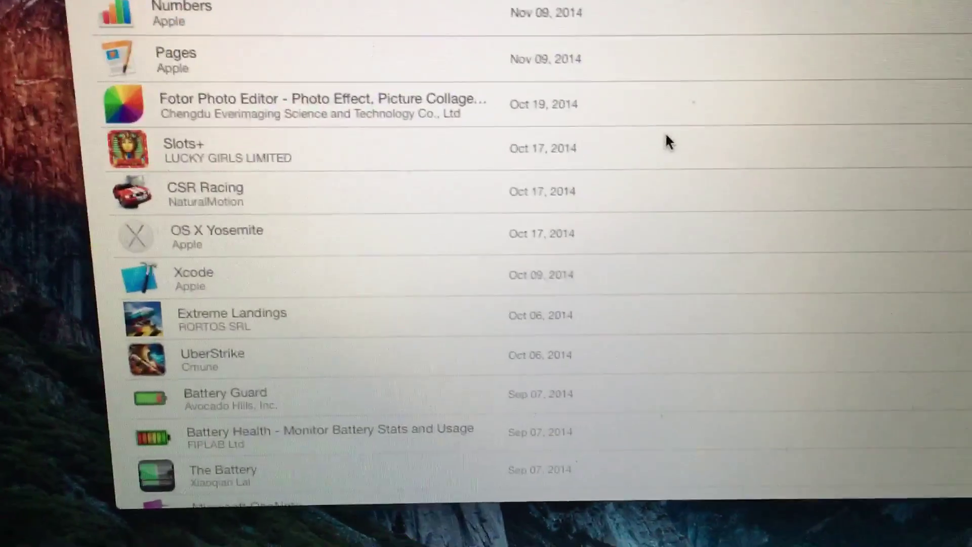
scroll(668, 129, "up", 5)
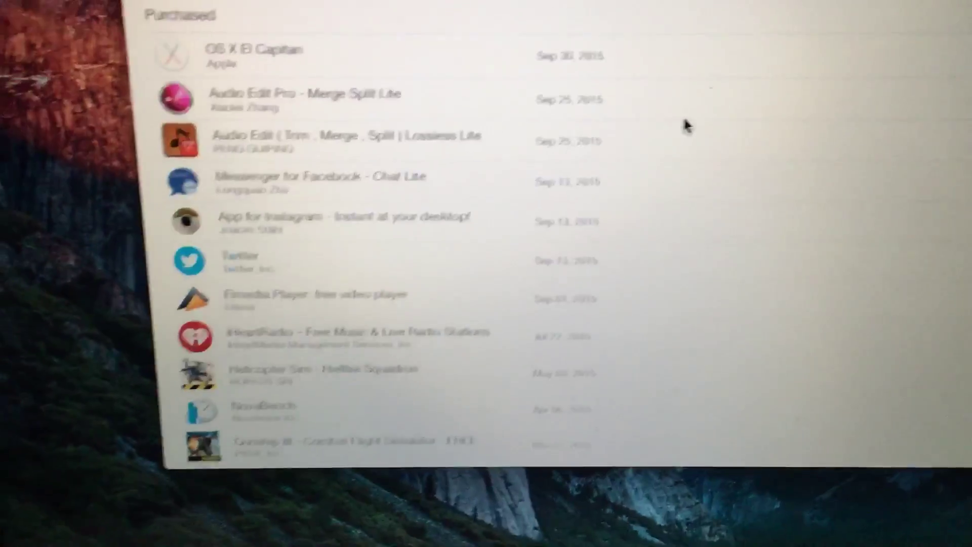